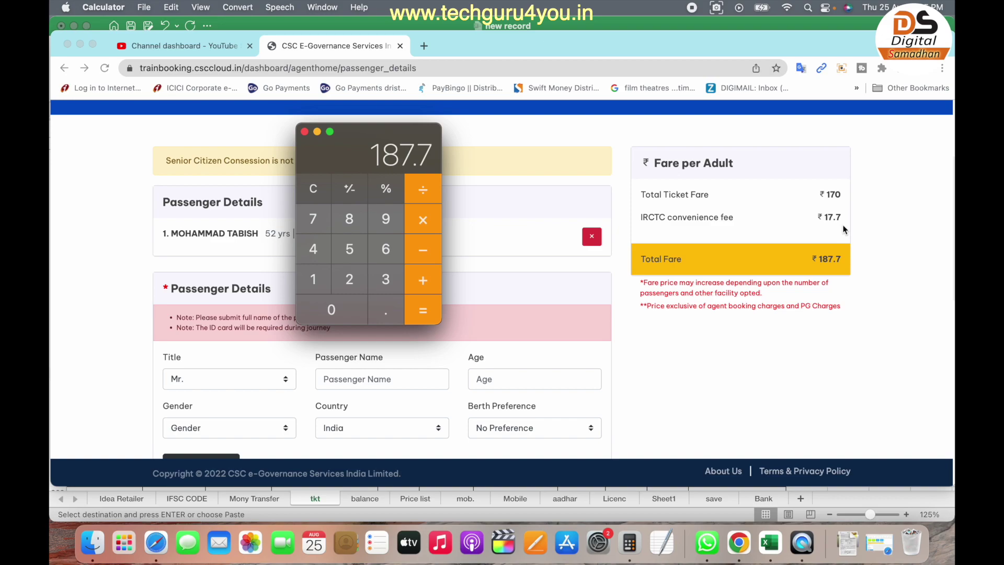
# Minimize the calculator and continue from the passenger details to the price summary and wallet payment page
pyautogui.press('super+m')
pyautogui.scroll(-1, 434, 230)
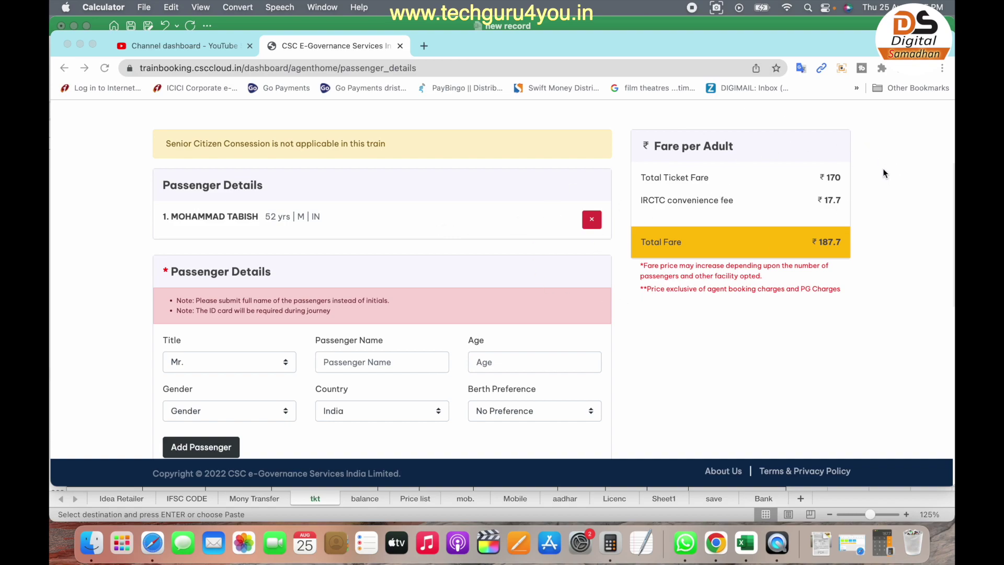
pyautogui.click(819, 242)
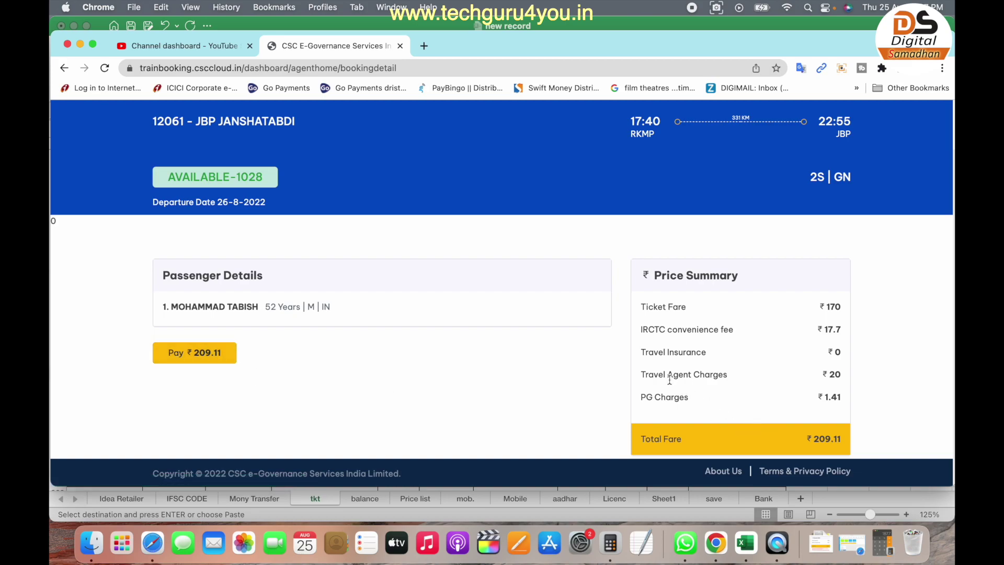
pyautogui.click(830, 377)
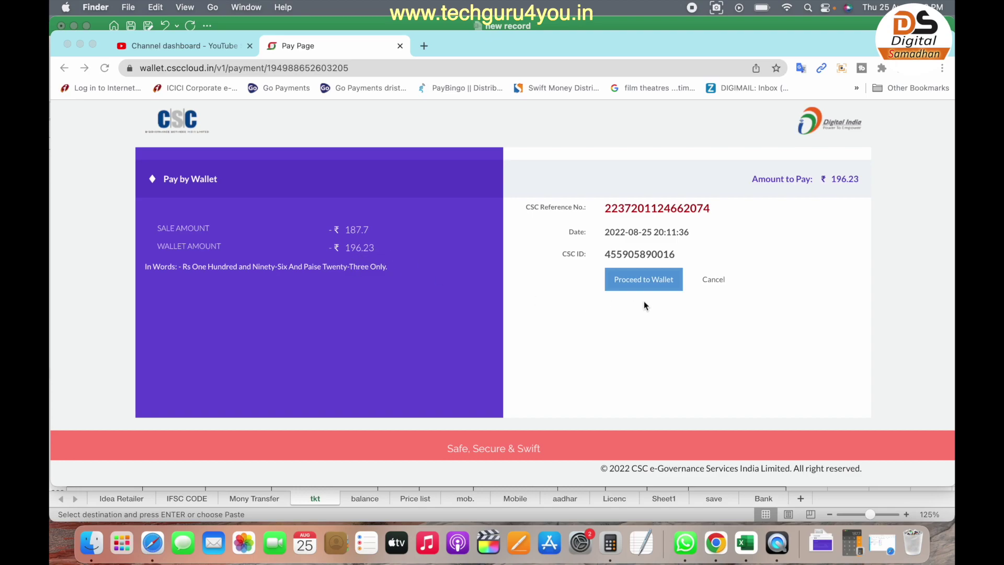
# Proceed to the wallet, enter the wallet PIN and pay the ₹196.23 for the ticket
pyautogui.click(652, 281)
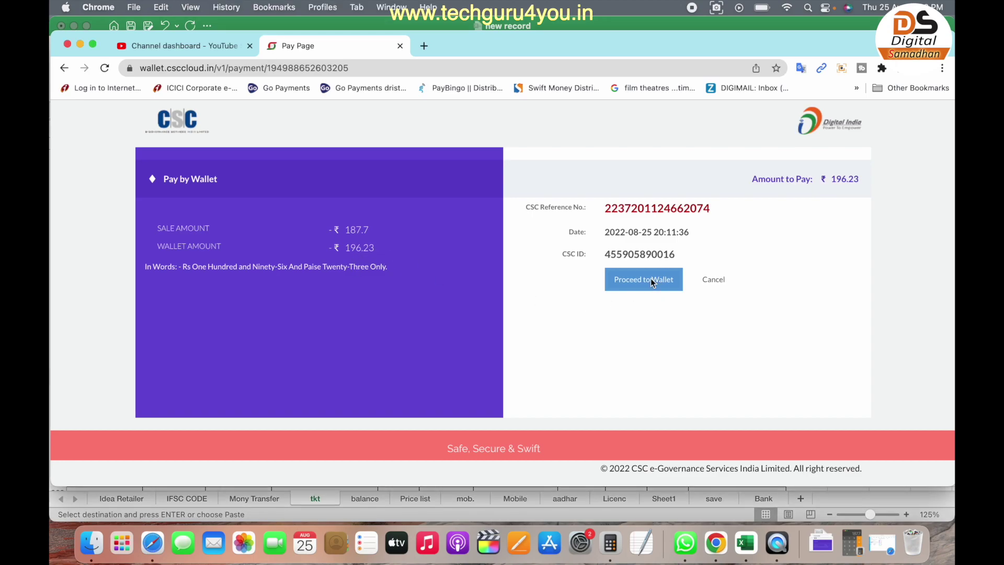
pyautogui.click(651, 278)
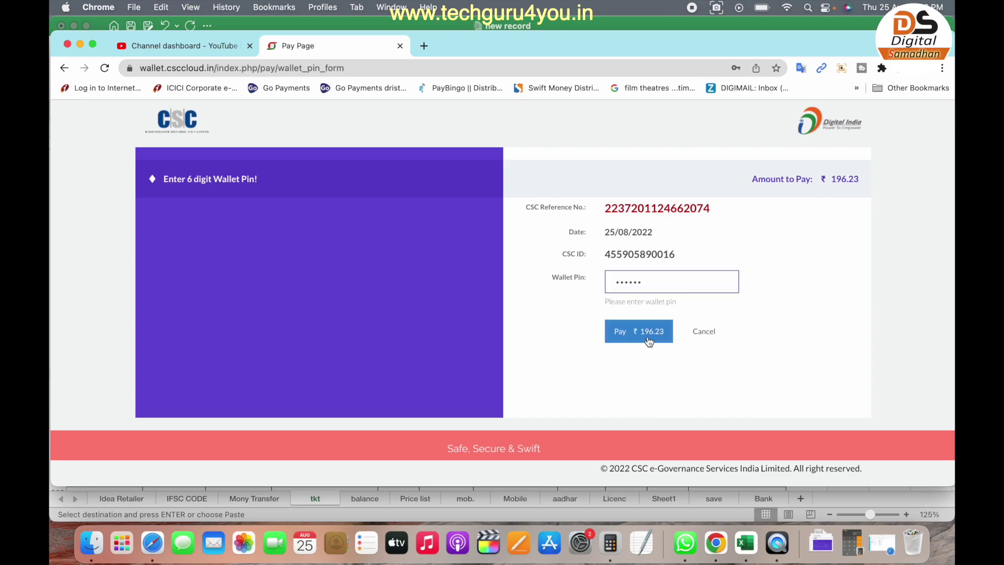
pyautogui.click(648, 341)
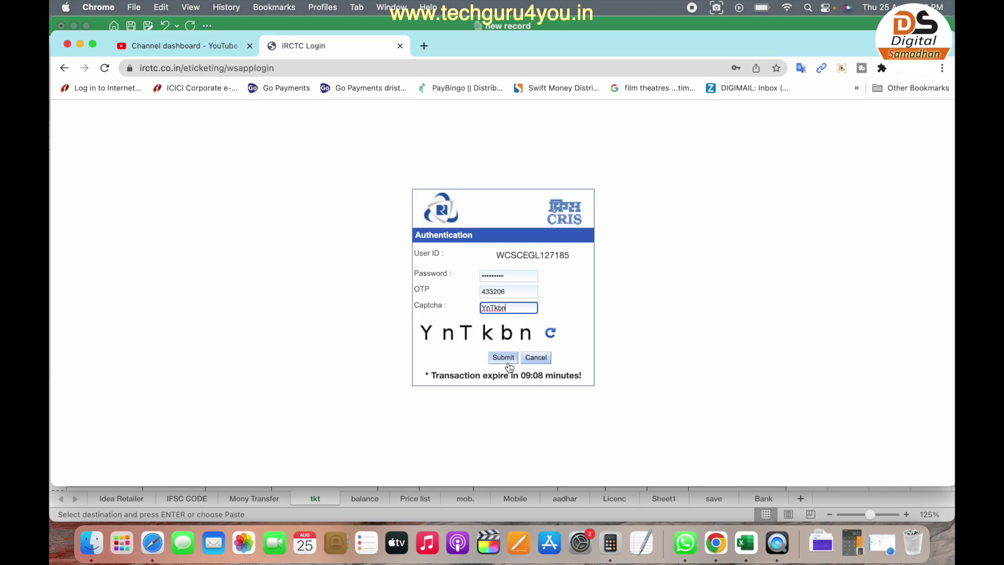
# Submit the IRCTC authentication with the password, OTP and captcha filled in, and view the booked ticket
pyautogui.click(505, 359)
pyautogui.scroll(-2, 506, 360)
pyautogui.scroll(-1, 506, 361)
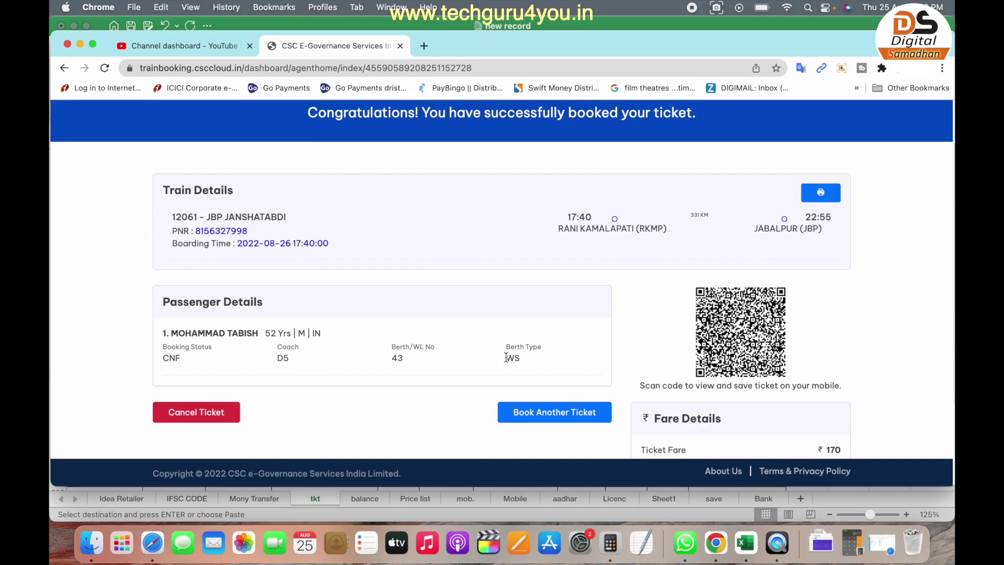
# Open the printable ticket and add its 170 ticket fare and 17.7 convenience fee in the calculator
pyautogui.click(819, 184)
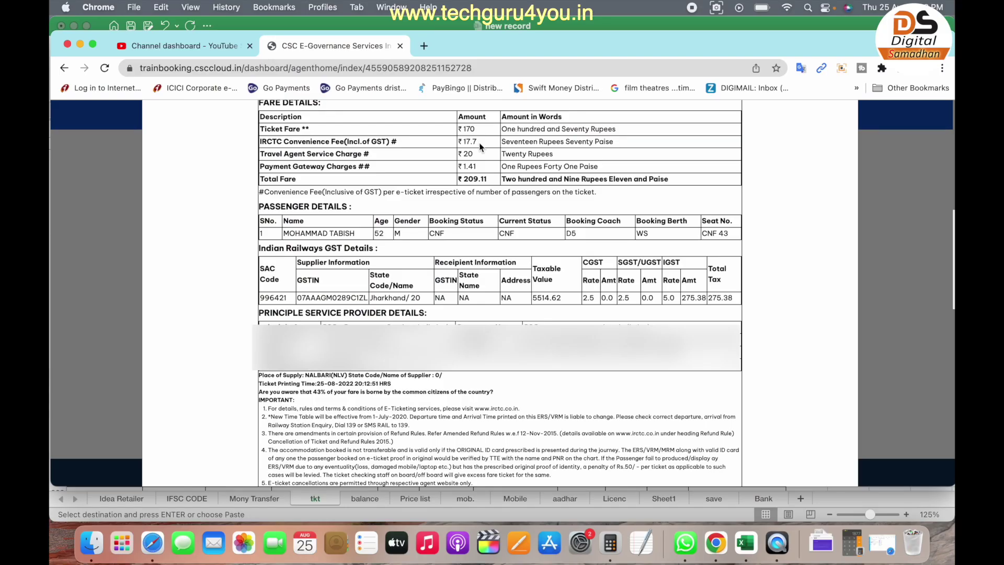
pyautogui.click(609, 544)
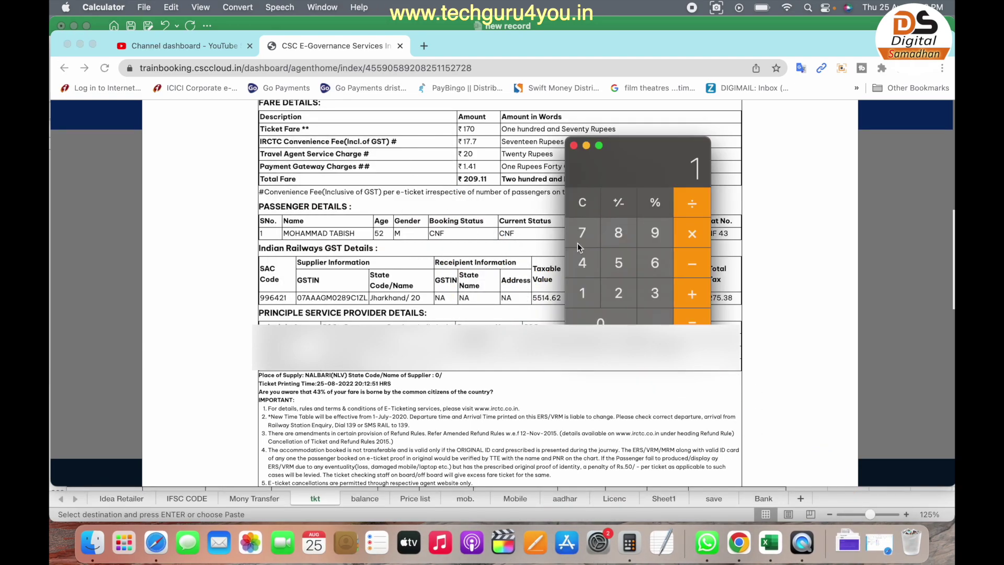
pyautogui.click(578, 241)
pyautogui.click(579, 323)
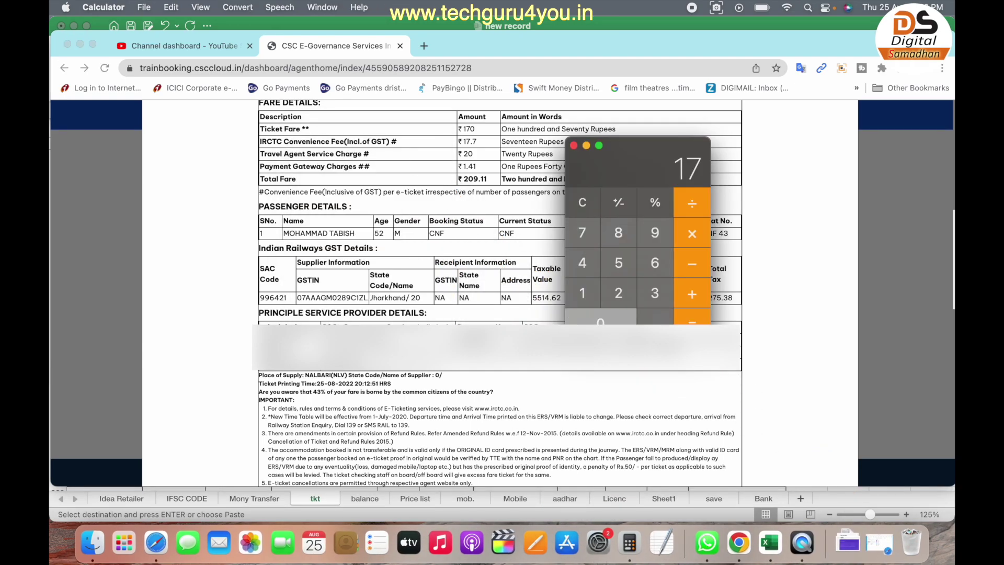
pyautogui.click(682, 282)
pyautogui.write('187.')
pyautogui.write('7')
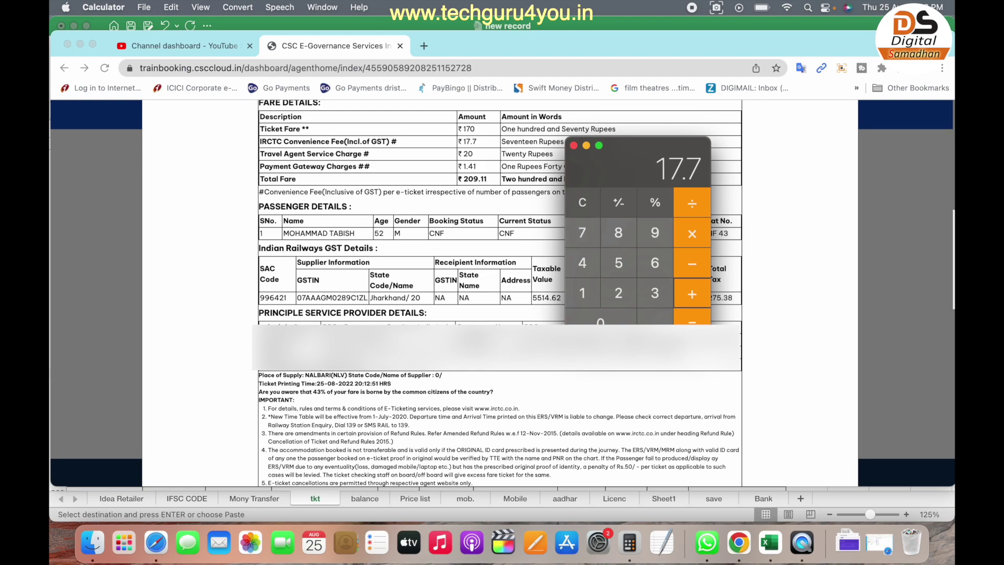
pyautogui.press('Return')
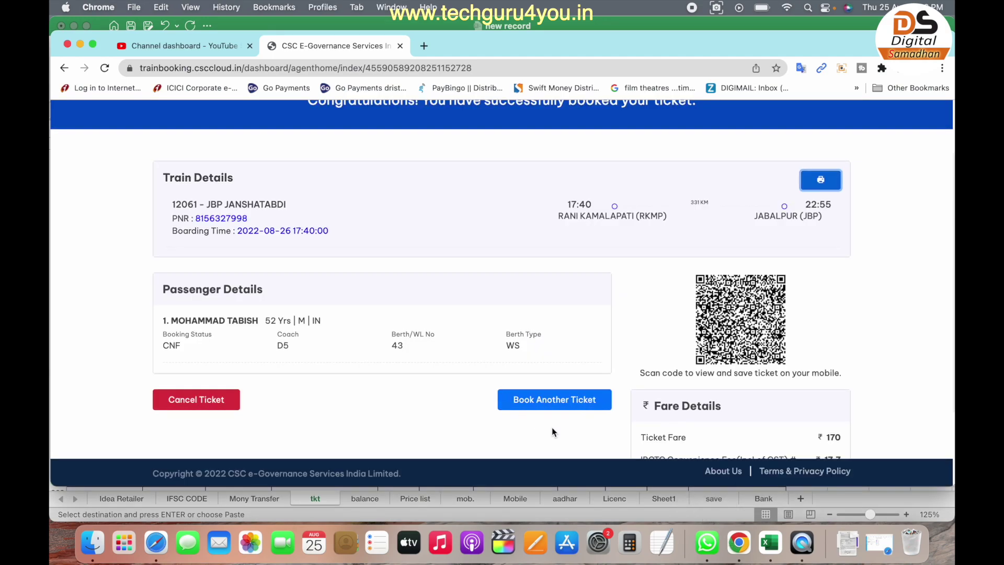
# Switch to Safari and open the Digital Seva wallet ledger to check the amount debited for the ticket
pyautogui.click(153, 548)
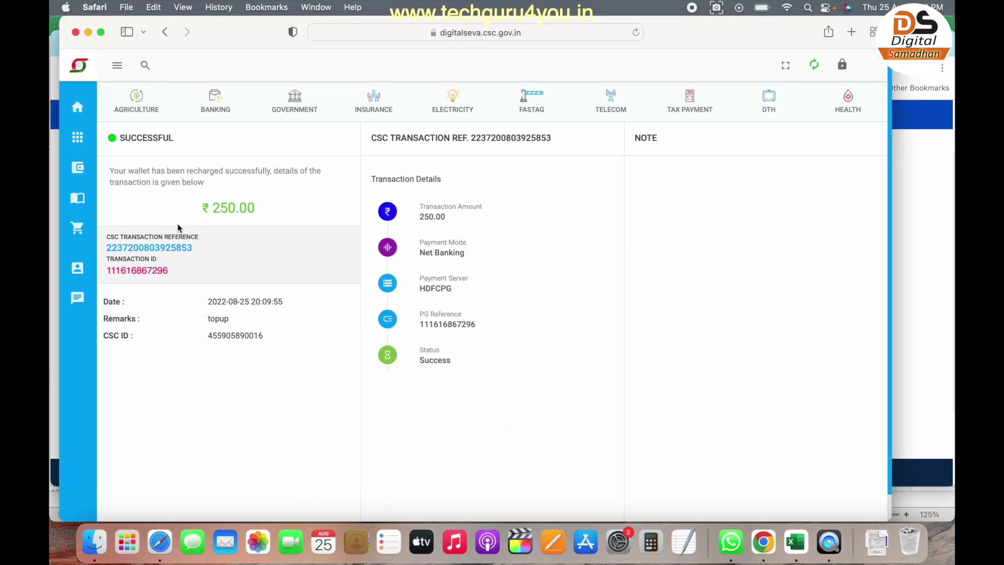
pyautogui.moveTo(72, 199)
pyautogui.click(154, 233)
# Switch to Chrome, reopen the printable ticket and add the ticket fare and convenience fee again in the calculator
pyautogui.press('super+Tab')
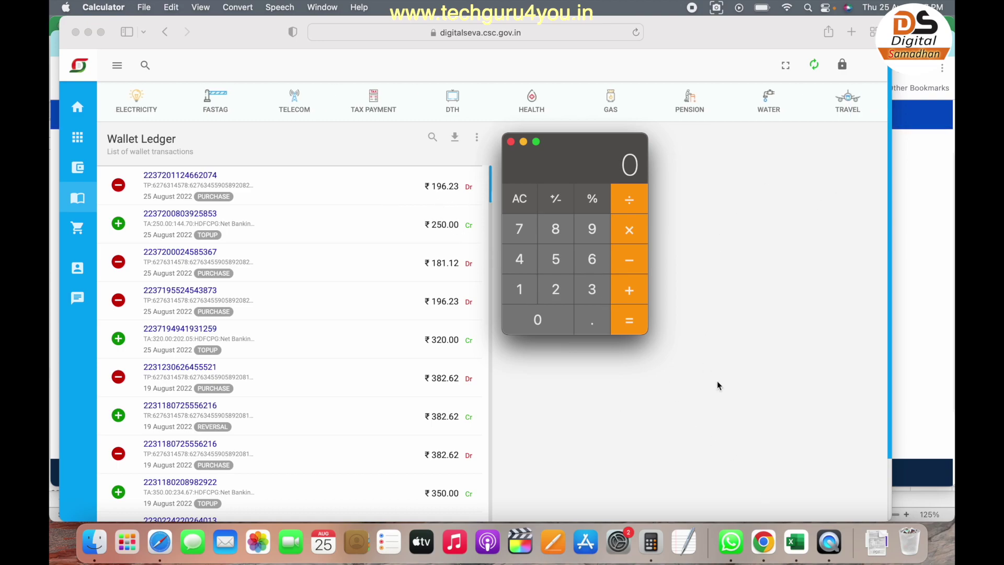
pyautogui.click(763, 542)
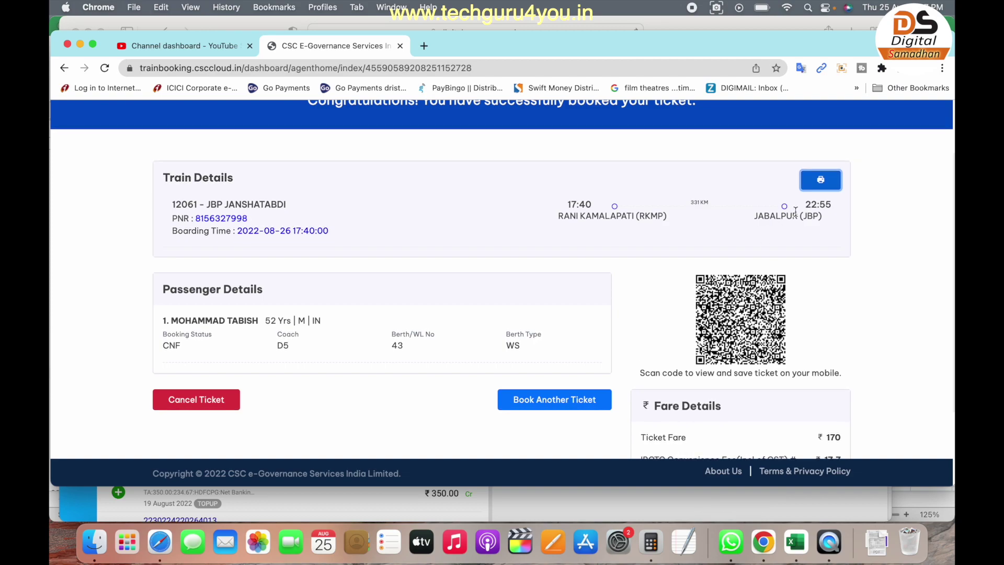
pyautogui.click(820, 179)
pyautogui.press('super+Tab')
pyautogui.click(590, 312)
pyautogui.press('BackSpace')
pyautogui.click(651, 316)
pyautogui.click(585, 228)
pyautogui.press('Return')
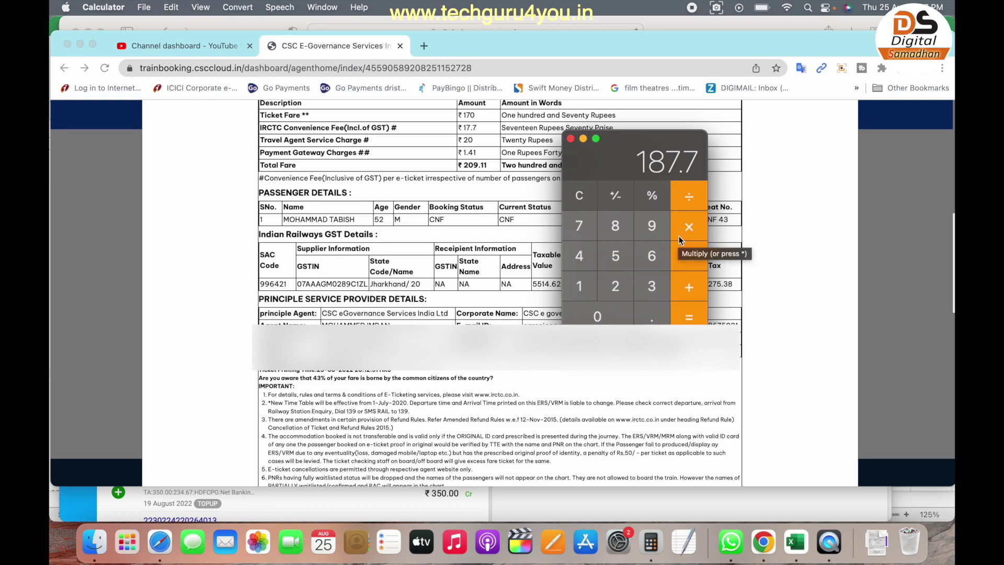
# Subtract the ledger's latest debit of 196.23 from the 187.7 sum in the calculator, then close the calculator
pyautogui.click(686, 261)
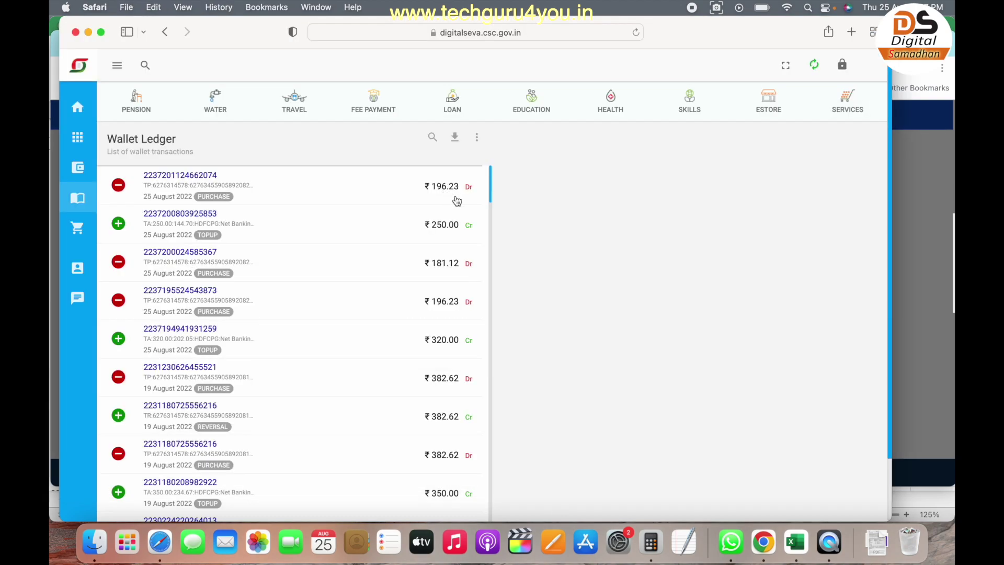
pyautogui.click(650, 542)
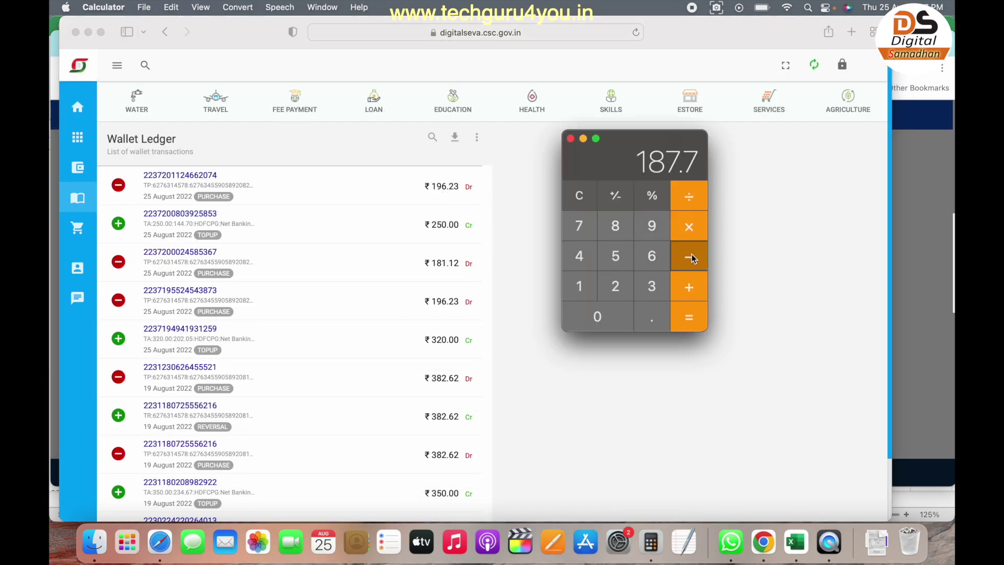
pyautogui.click(580, 286)
pyautogui.click(651, 225)
pyautogui.click(650, 256)
pyautogui.click(651, 316)
pyautogui.click(615, 286)
pyautogui.click(651, 286)
pyautogui.click(689, 317)
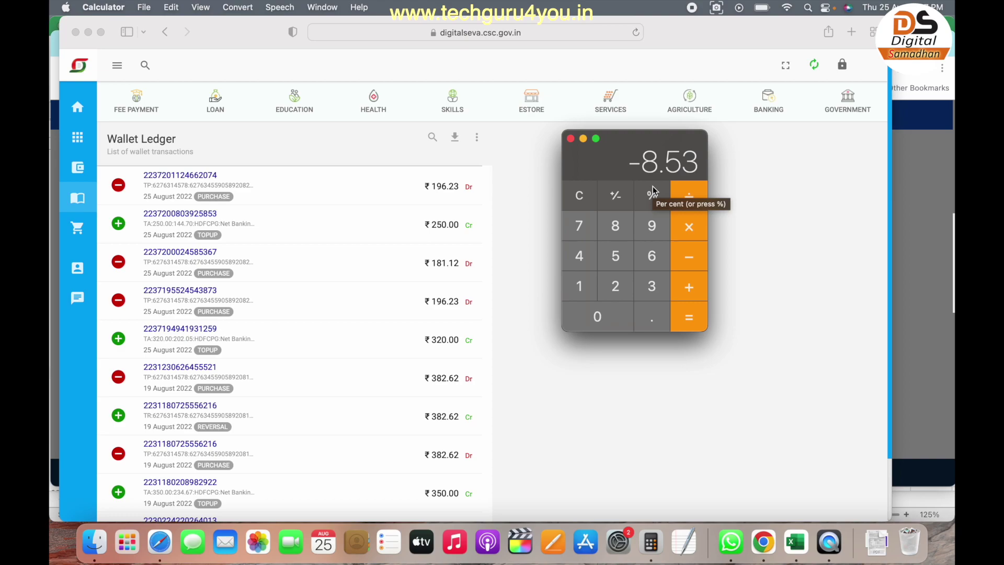
pyautogui.click(570, 139)
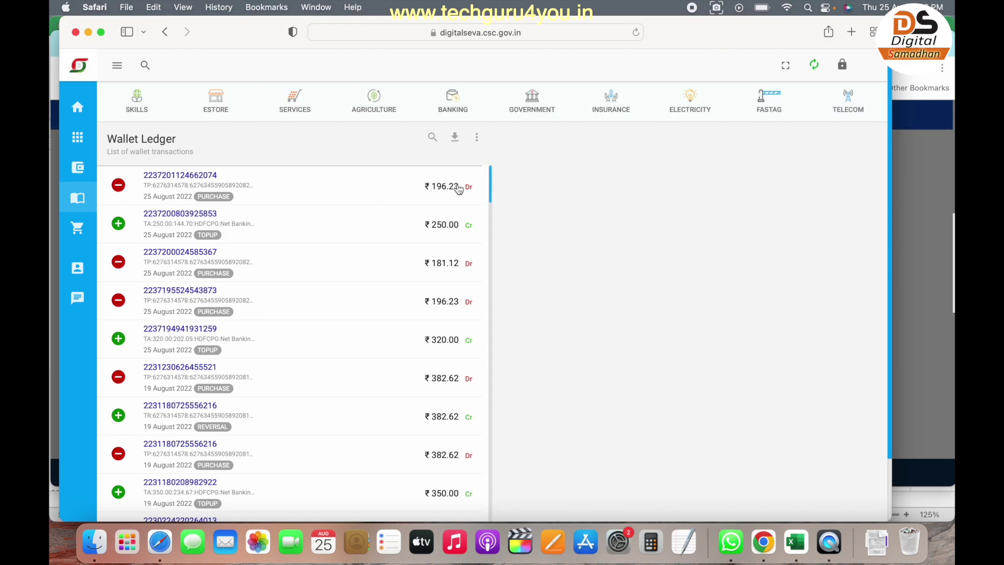
# Switch back to Chrome and close the printable ticket to return to the booking confirmation
pyautogui.click(763, 555)
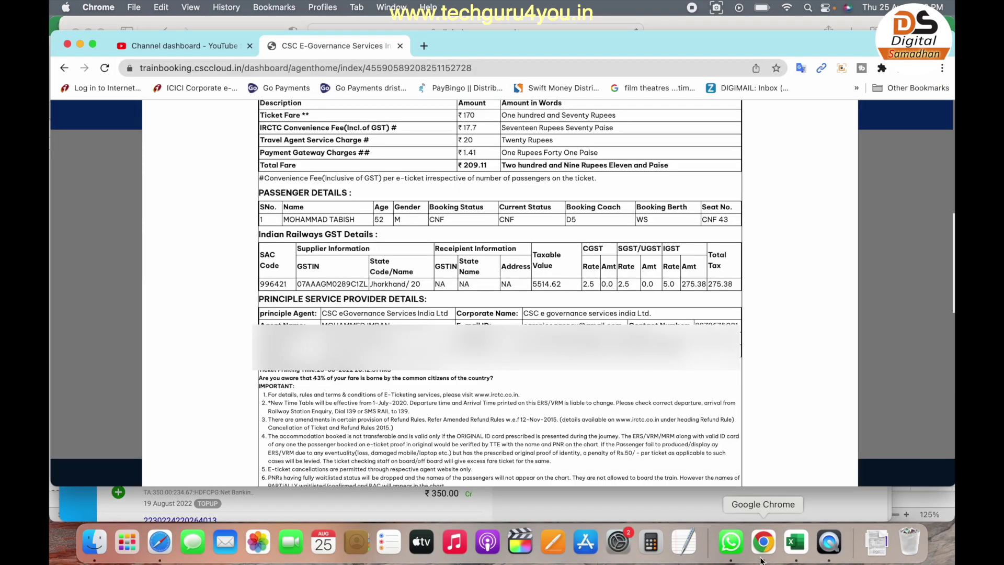
pyautogui.scroll(-15, 556, 414)
pyautogui.click(763, 447)
pyautogui.scroll(2, 595, 305)
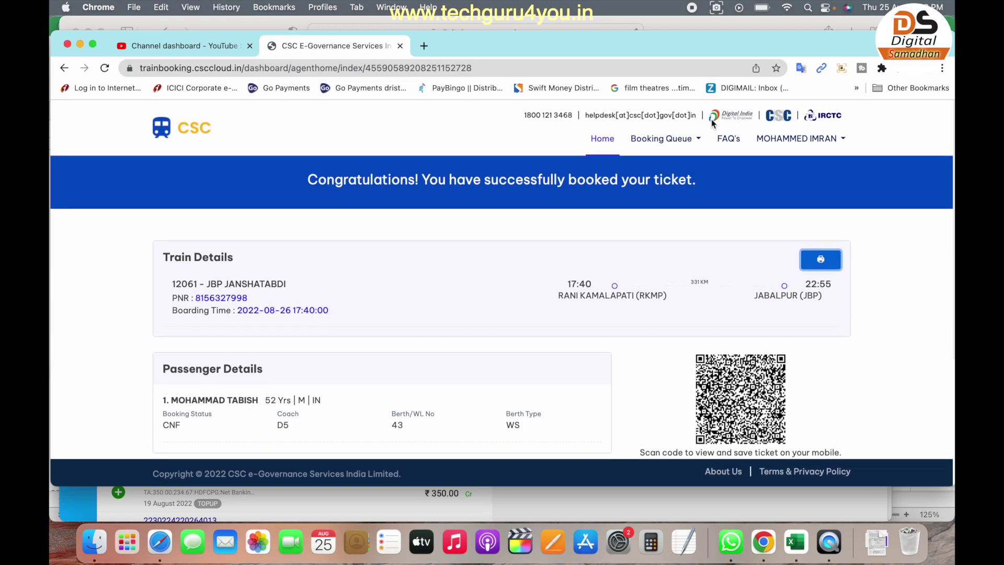
# Open the existing 12191 NZM JBP SF EXP booking from the home page and view its price summary
pyautogui.click(607, 140)
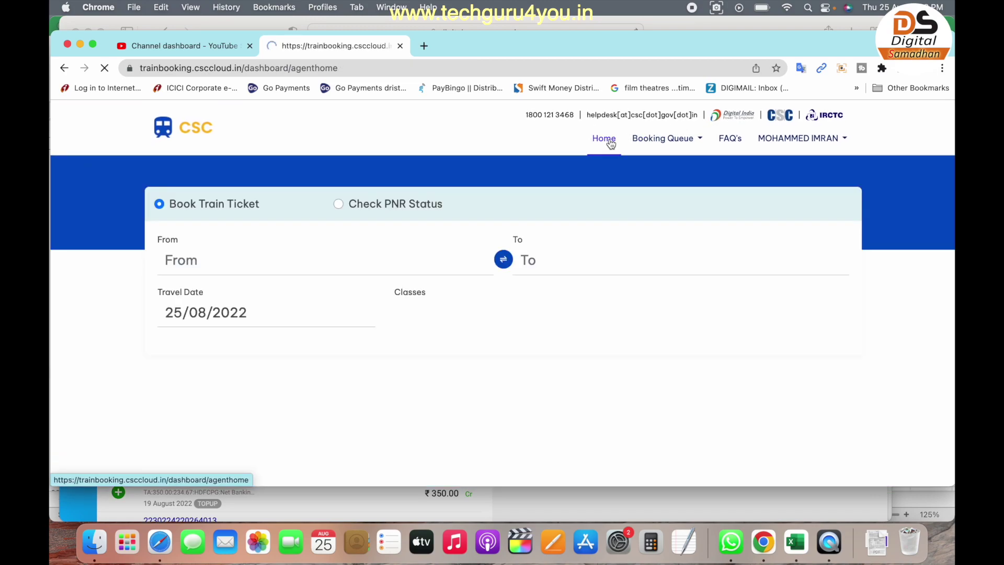
pyautogui.scroll(-4, 401, 305)
pyautogui.click(777, 261)
pyautogui.scroll(-3, 748, 255)
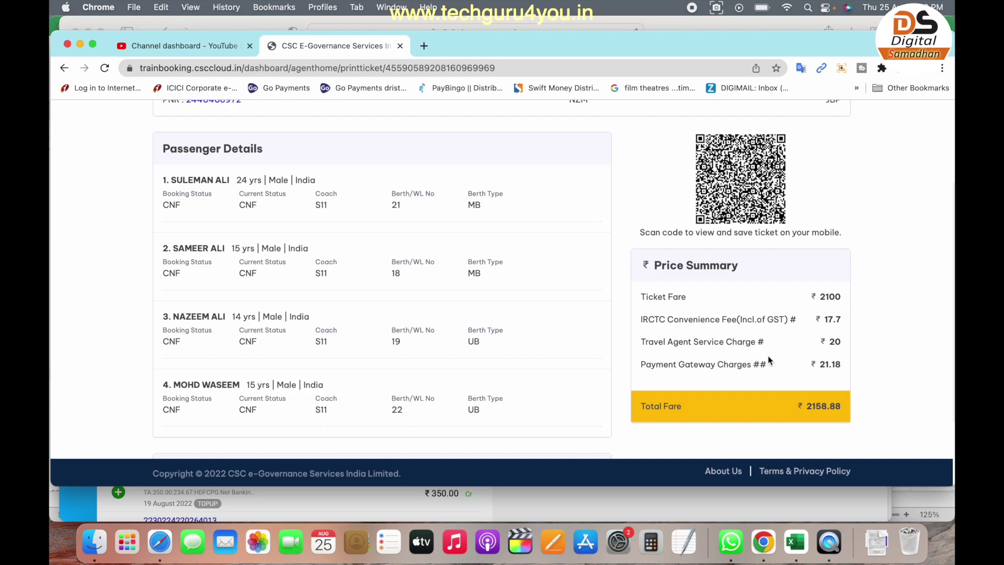
# Highlight the ticket fare and the payment gateway charges in the four-passenger booking's price summary
pyautogui.moveTo(821, 297); pyautogui.dragTo(842, 296)
pyautogui.moveTo(821, 366); pyautogui.dragTo(838, 366)
pyautogui.click(822, 366)
pyautogui.moveTo(820, 366); pyautogui.dragTo(842, 369)
pyautogui.click(826, 365)
pyautogui.moveTo(825, 366); pyautogui.dragTo(841, 366)
pyautogui.click(822, 367)
pyautogui.scroll(1, 564, 263)
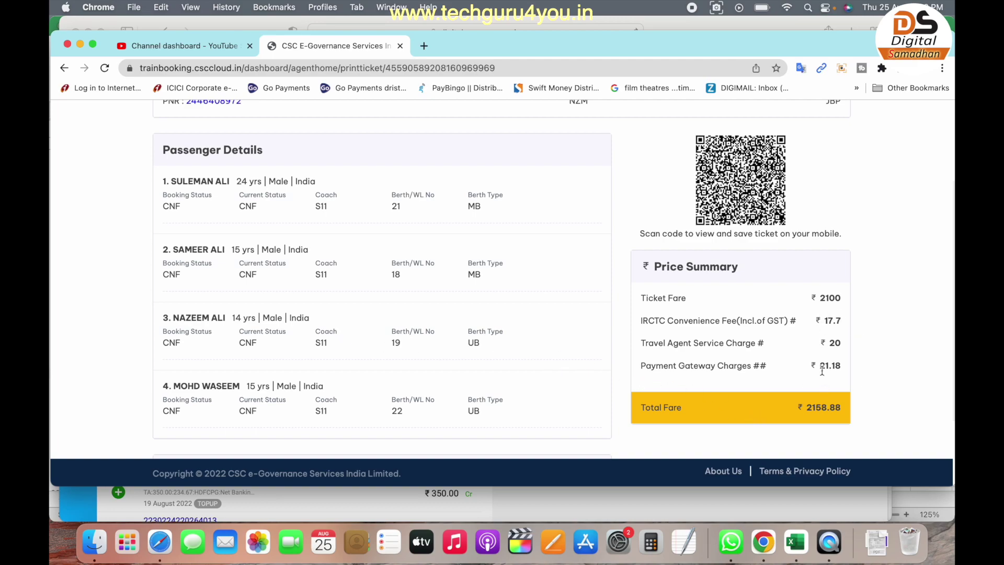
pyautogui.scroll(5, 832, 370)
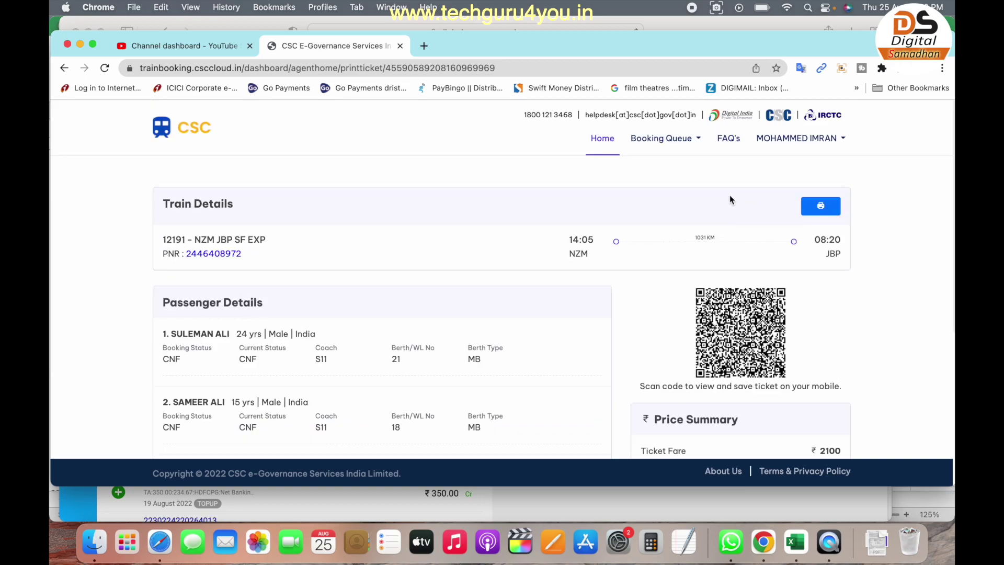
# Open the 12167 LTT BANARAS EXP booking from the home page and highlight its payment gateway charges
pyautogui.click(601, 140)
pyautogui.click(755, 300)
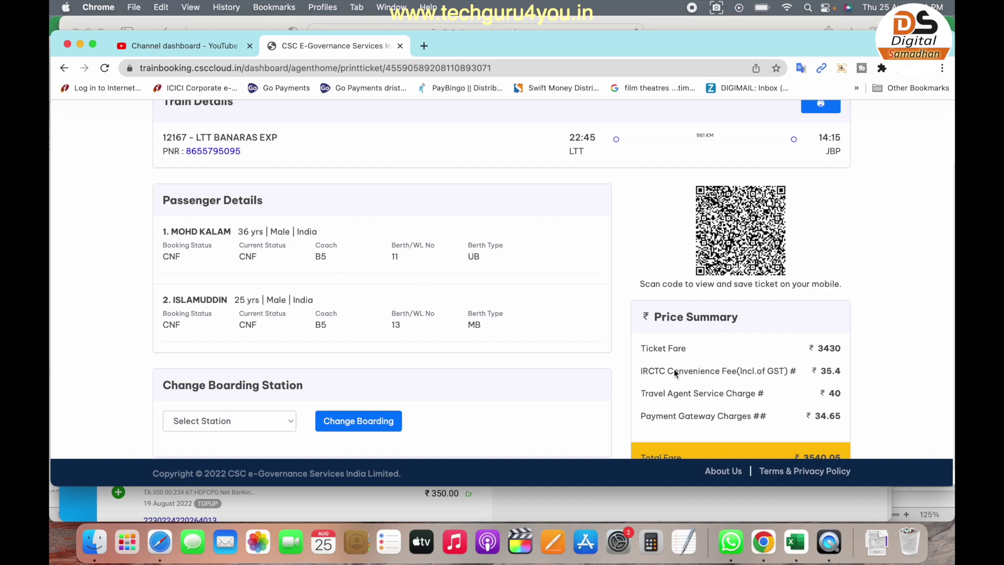
pyautogui.scroll(-1, 838, 376)
pyautogui.doubleClick(837, 397)
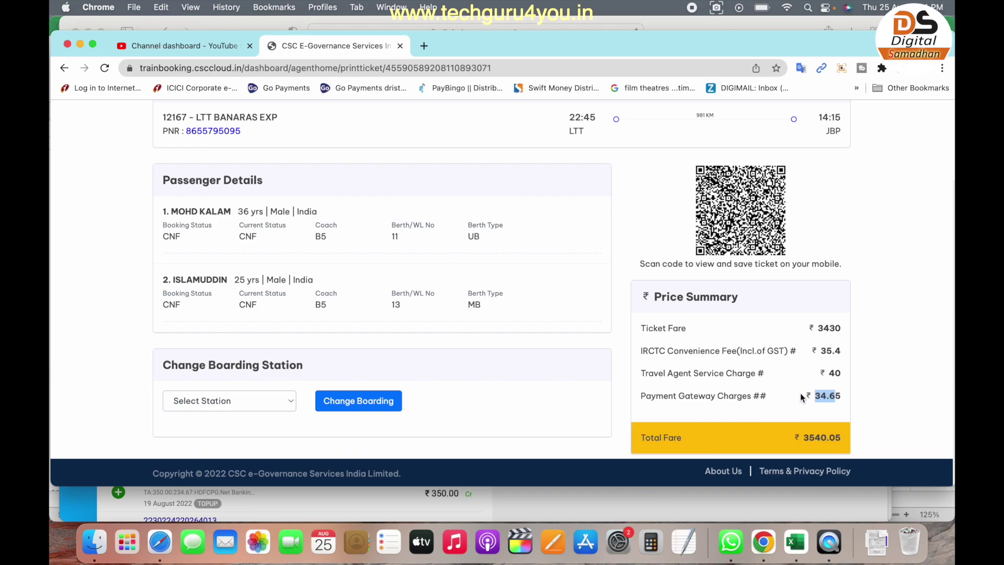
pyautogui.click(816, 396)
pyautogui.moveTo(816, 397); pyautogui.dragTo(848, 401)
# Open this booking's printable ticket and highlight the payment gateway charges in its fare details
pyautogui.scroll(5, 846, 397)
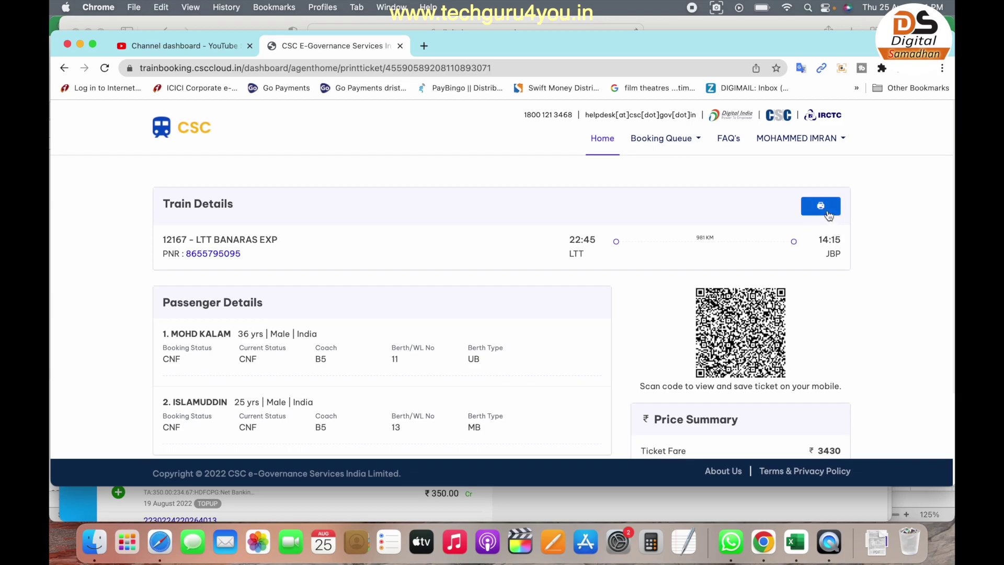
pyautogui.click(826, 209)
pyautogui.scroll(-10, 632, 247)
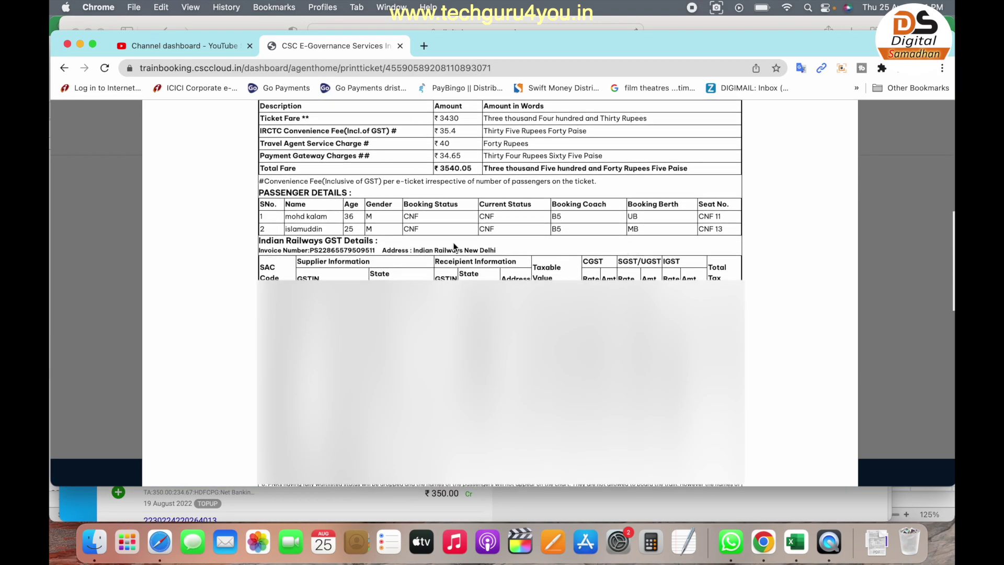
pyautogui.scroll(1, 490, 215)
pyautogui.moveTo(451, 167)
pyautogui.mouseDown()
pyautogui.moveTo(437, 167)
pyautogui.moveTo(438, 179)
pyautogui.mouseUp()
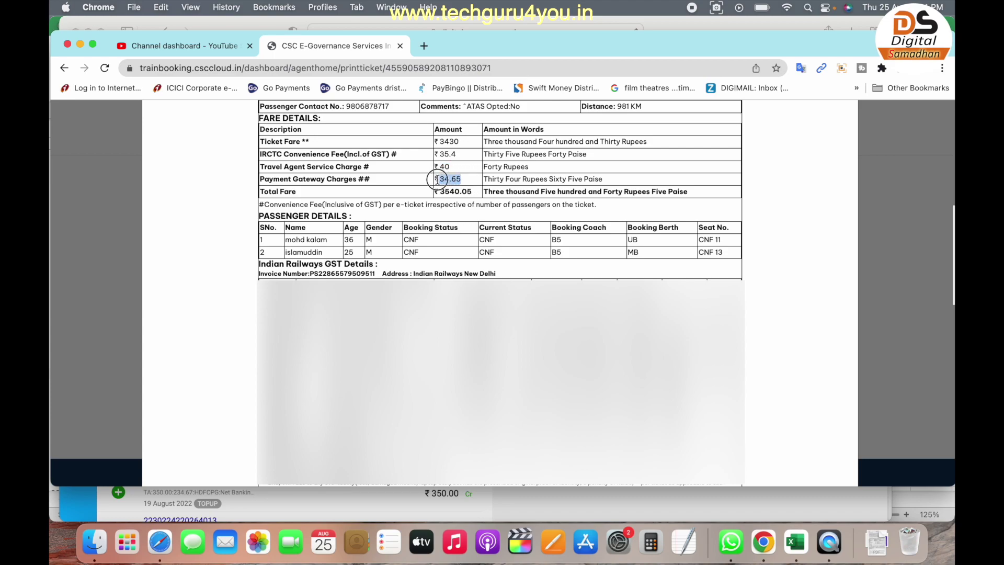
pyautogui.moveTo(440, 191)
pyautogui.mouseDown()
pyautogui.moveTo(472, 192)
pyautogui.moveTo(440, 178)
pyautogui.mouseUp()
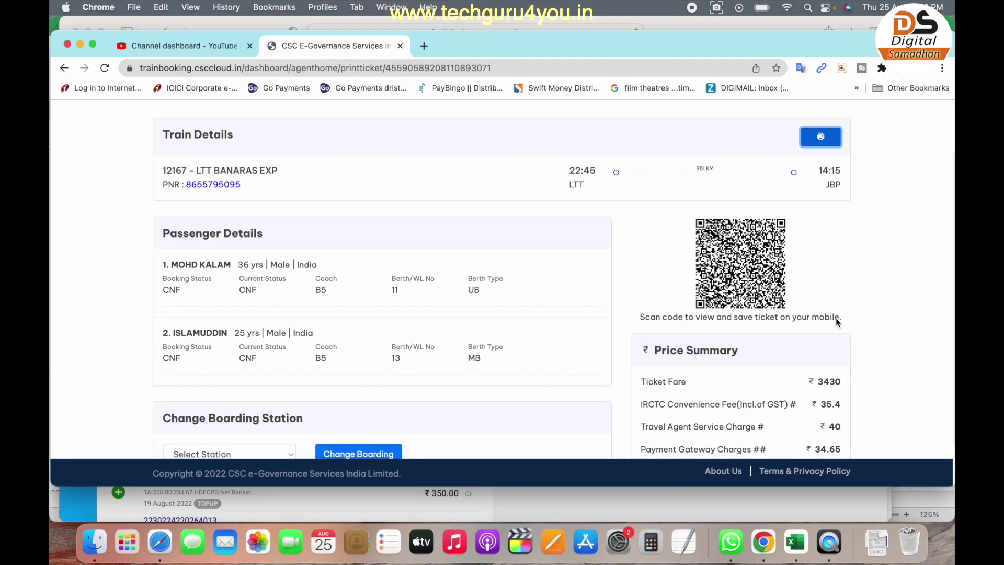
# Highlight the ticket fare with convenience fee, the travel agent service charge and the payment gateway charges in the price summary
pyautogui.scroll(-2, 835, 318)
pyautogui.moveTo(641, 349); pyautogui.dragTo(844, 374)
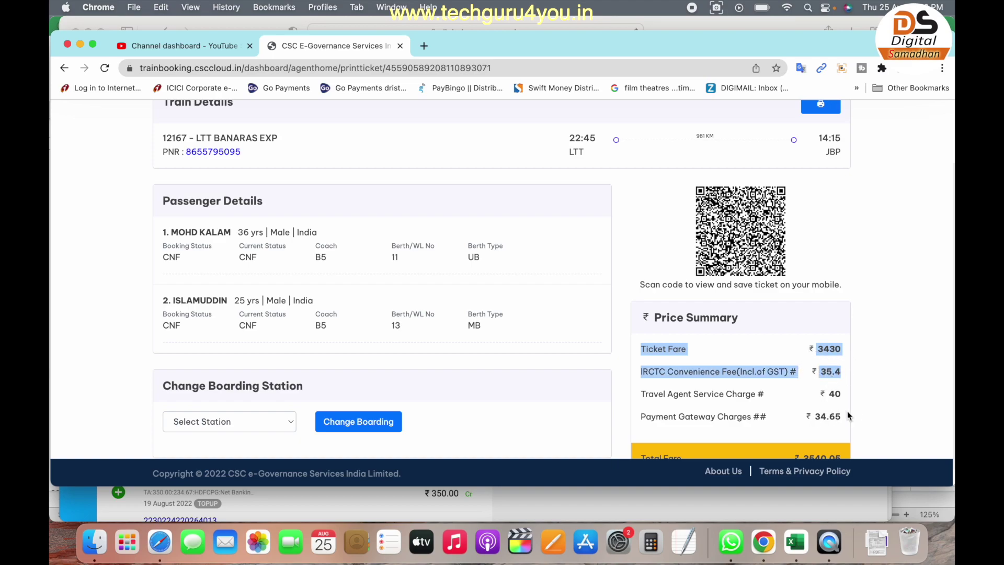
pyautogui.click(807, 406)
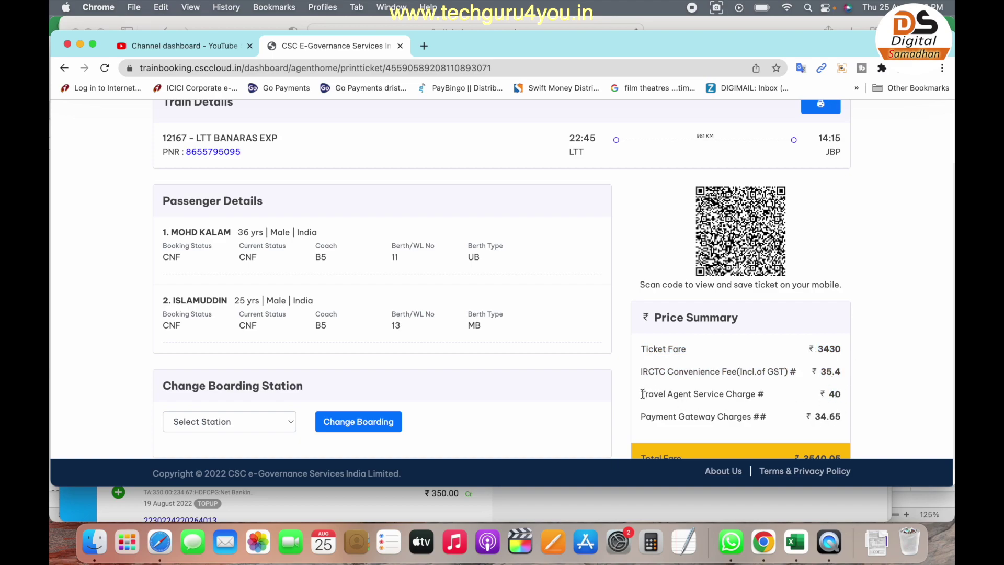
pyautogui.moveTo(809, 388); pyautogui.dragTo(836, 398)
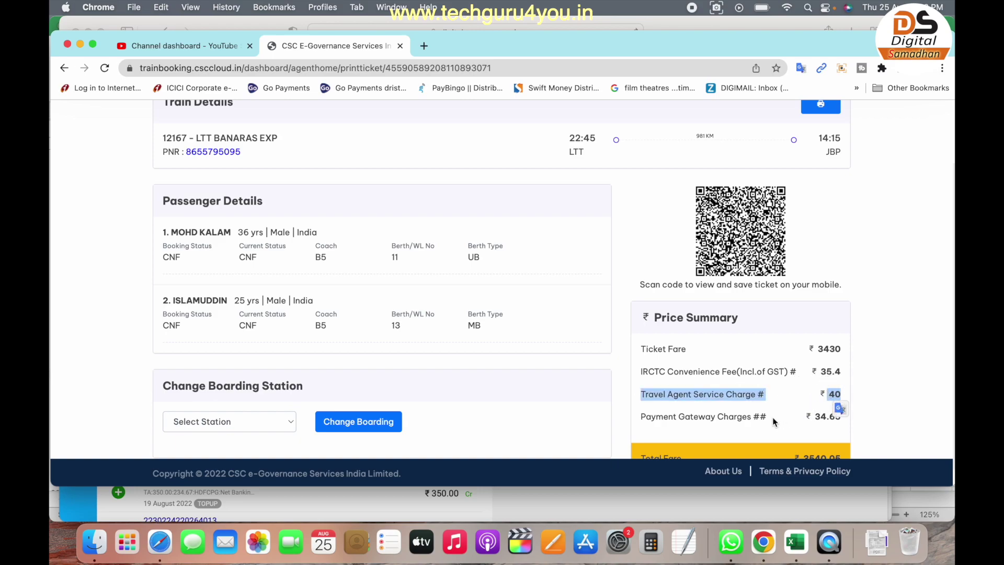
pyautogui.click(755, 422)
pyautogui.moveTo(636, 421); pyautogui.dragTo(845, 423)
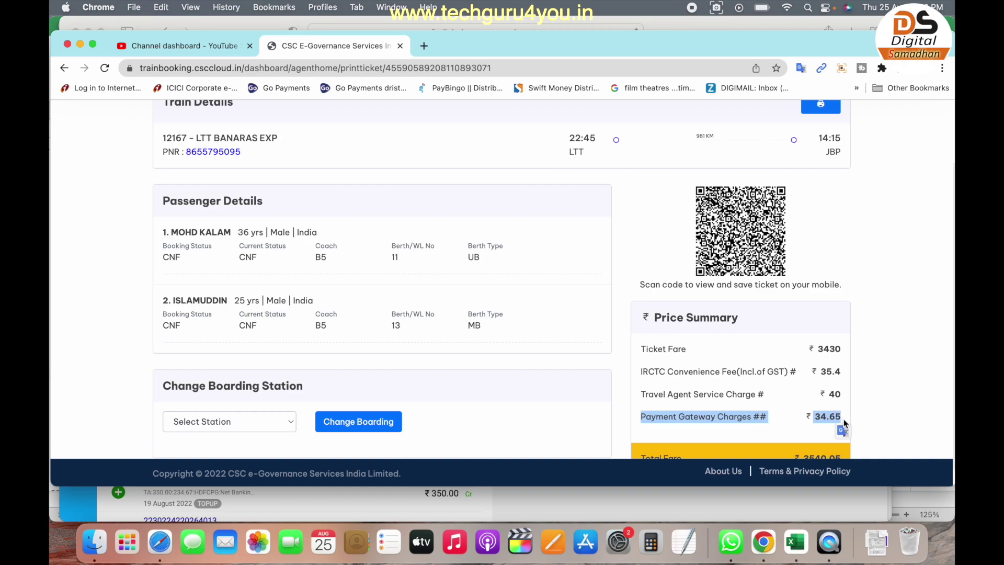
# Work out a multiple of 300 in the calculator, then close it and clear the highlighted charge
pyautogui.click(650, 542)
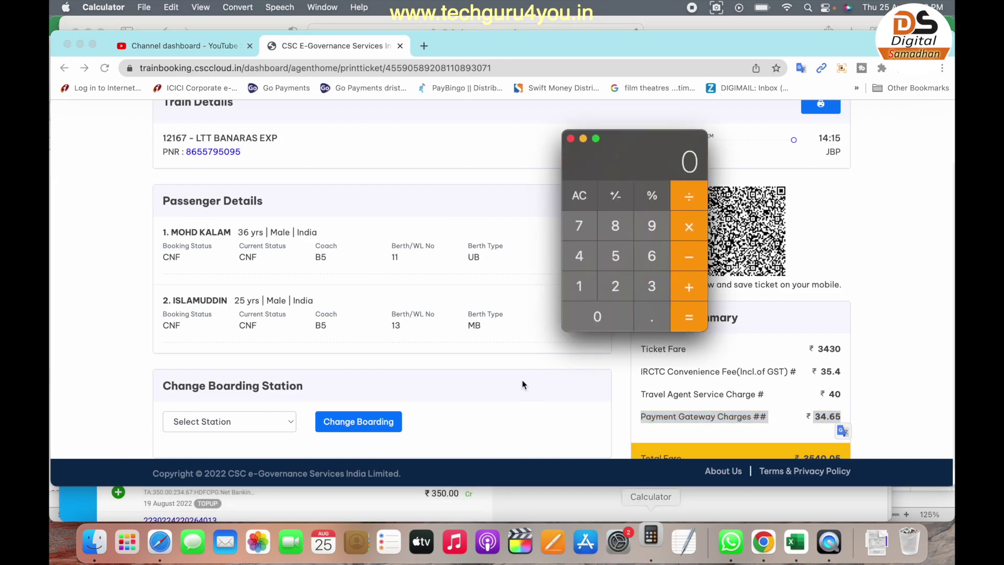
pyautogui.click(651, 290)
pyautogui.click(622, 313)
pyautogui.click(619, 314)
pyautogui.click(697, 226)
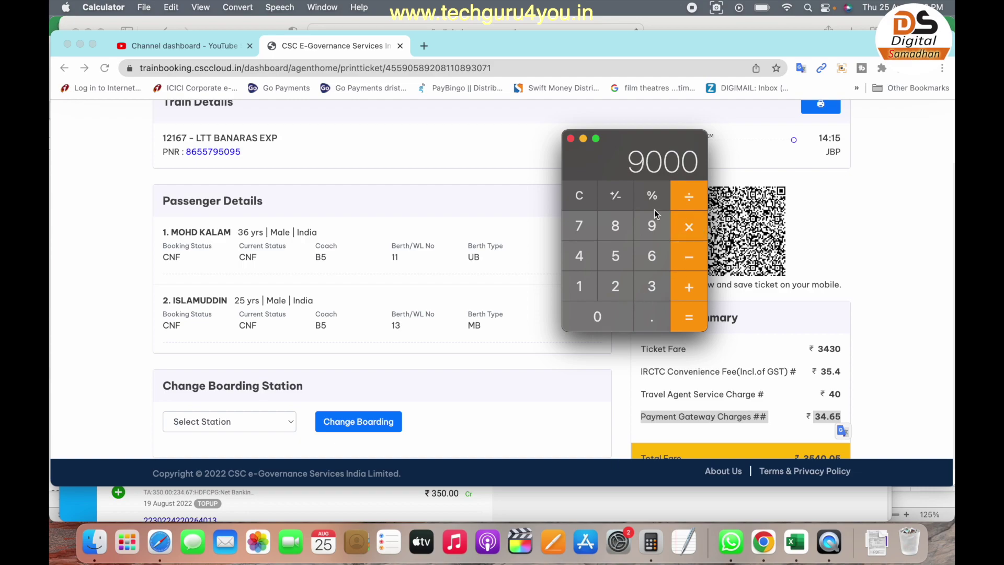
pyautogui.click(571, 139)
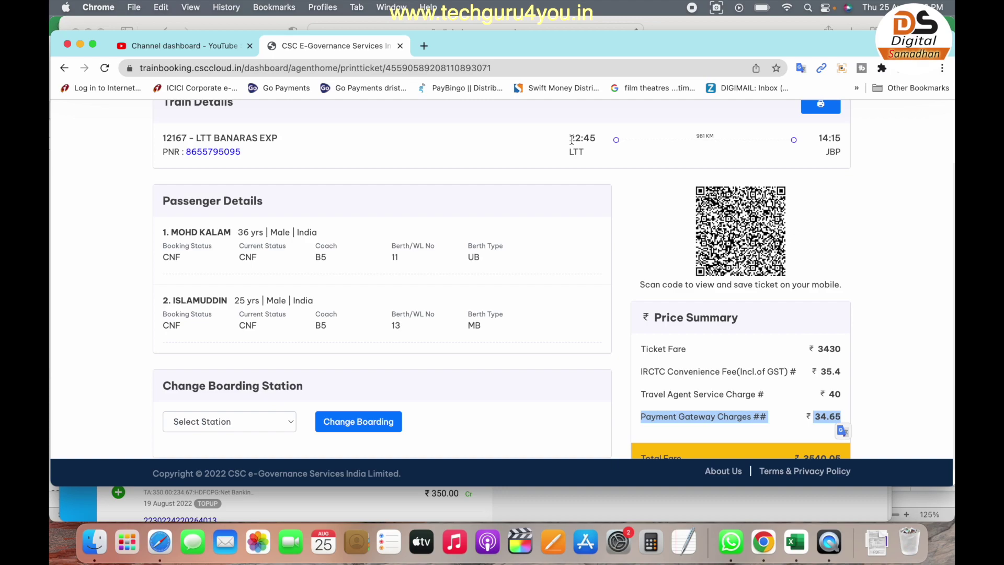
pyautogui.click(571, 139)
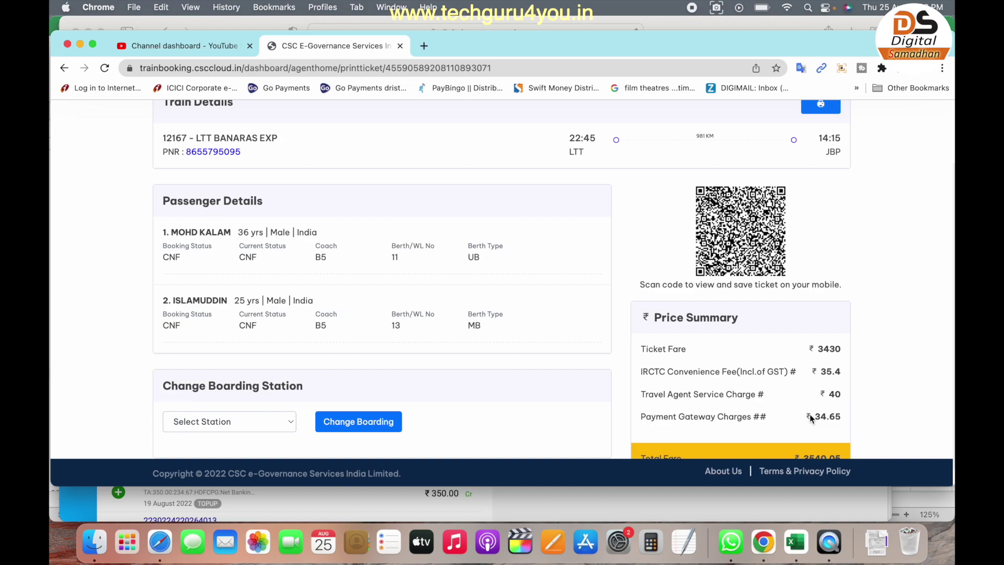